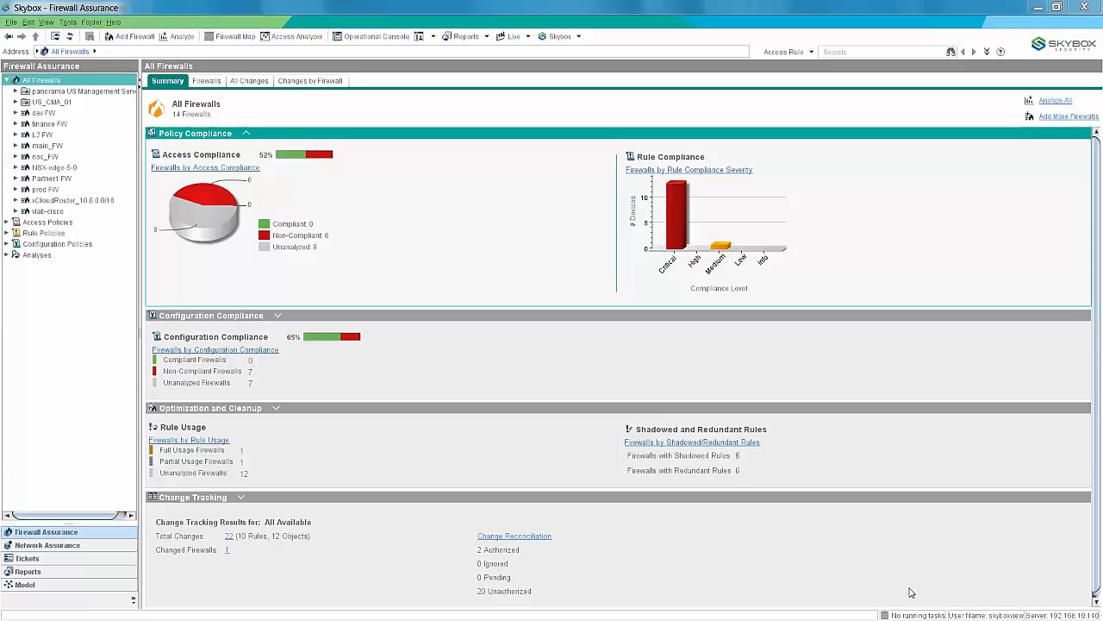
In the Operational Console's list of all tasks, start a new task of type Firewalls - Cisco PIX/ASA/FWSM Collection.
click(372, 38)
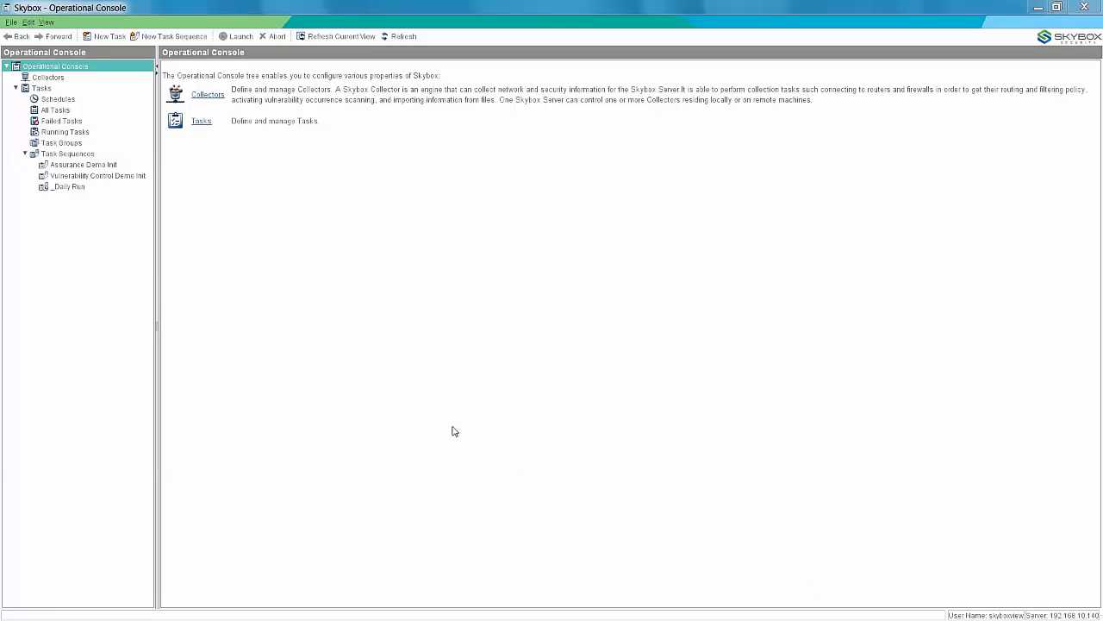
click(49, 110)
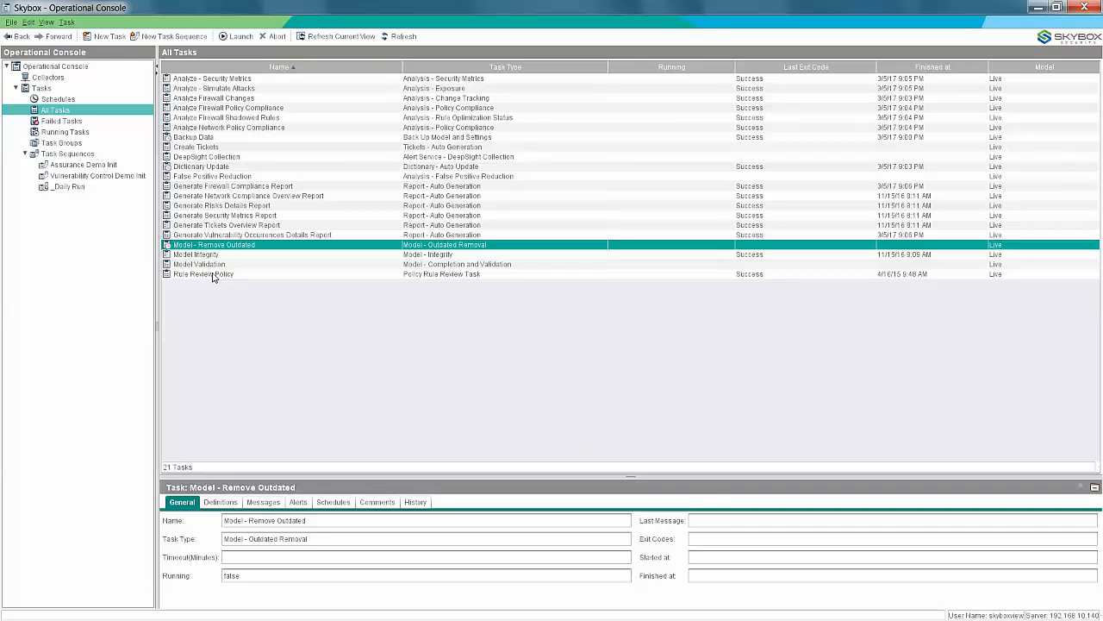
click(110, 37)
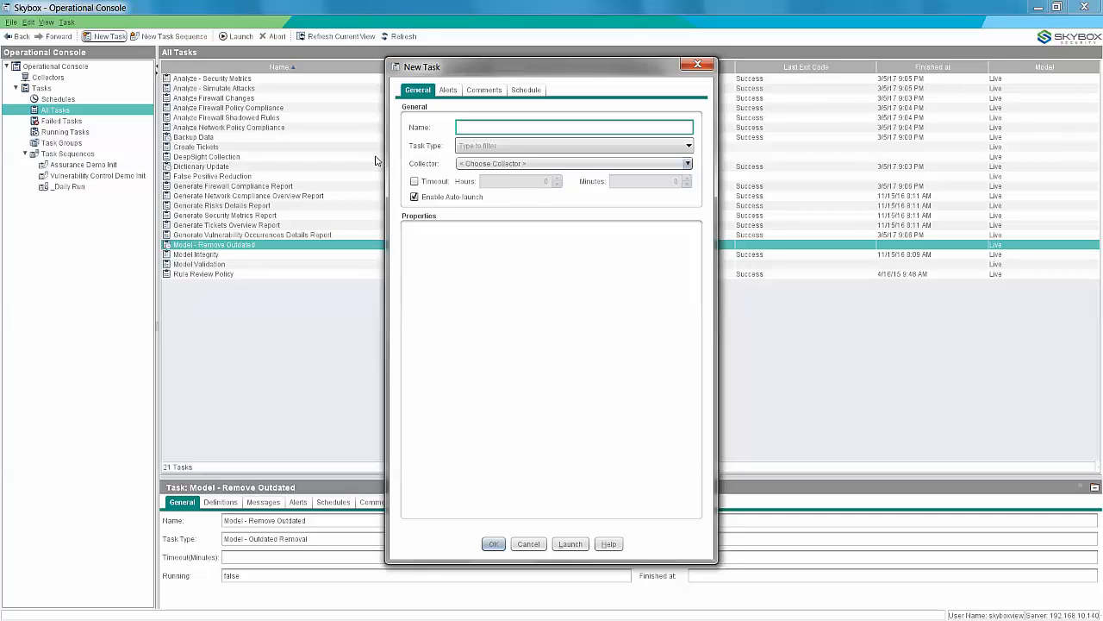
click(468, 147)
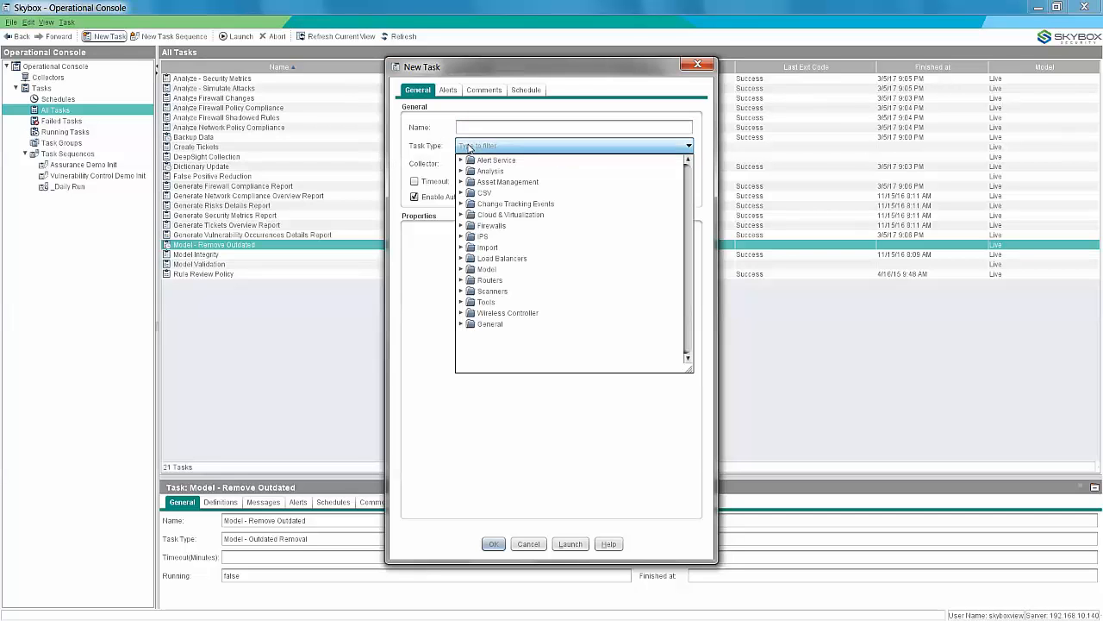
click(461, 225)
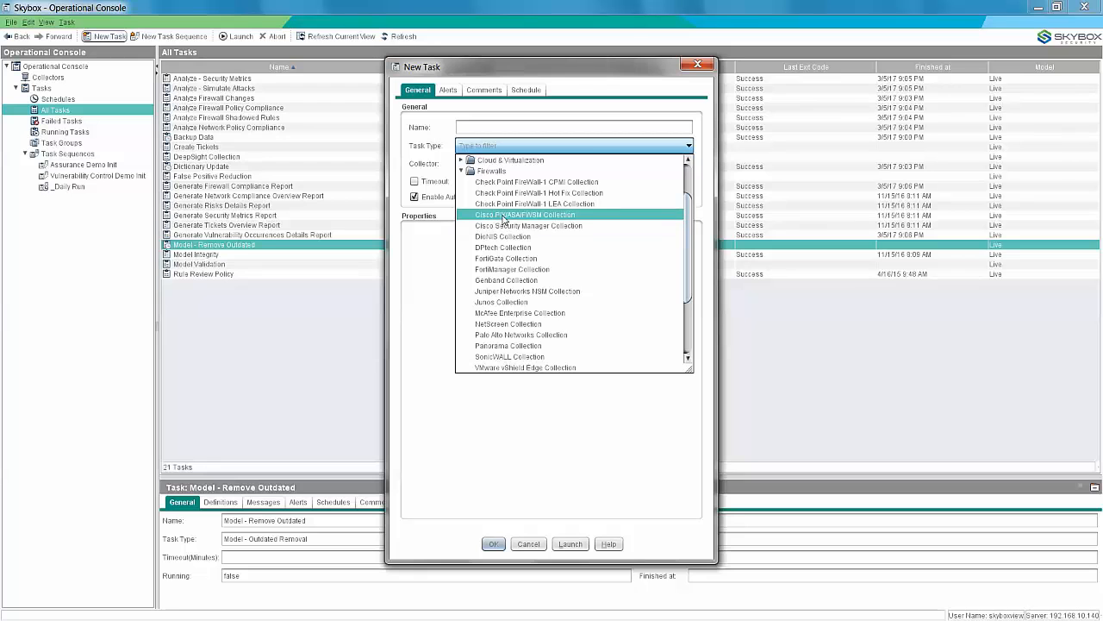
click(505, 216)
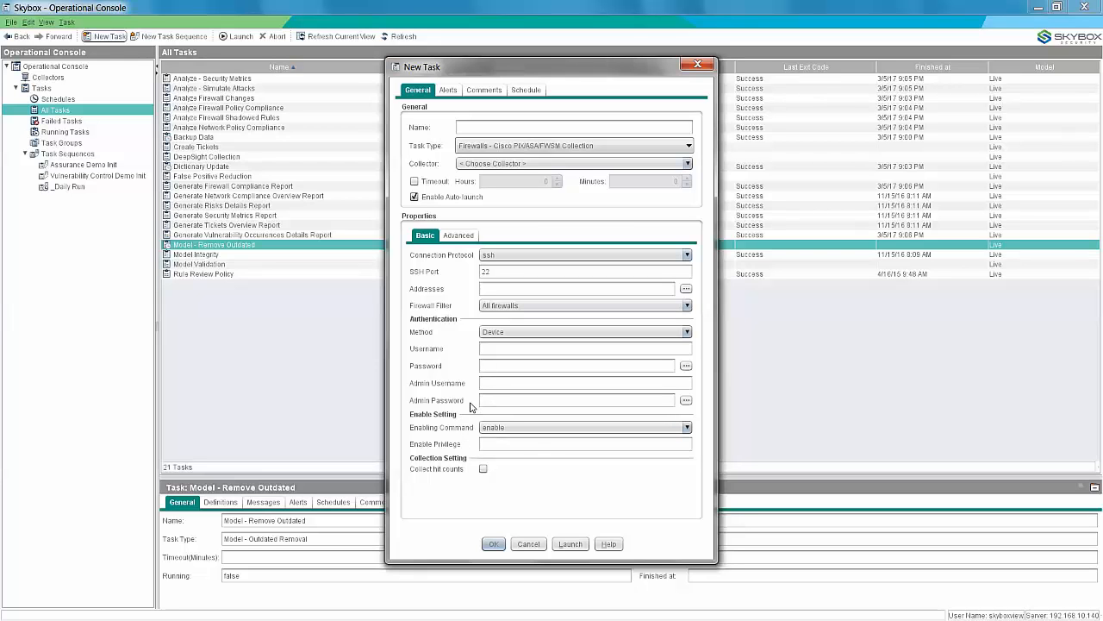
Set the new task's firewall address to 192.168.1.250 and its authentication username to admin.
click(491, 288)
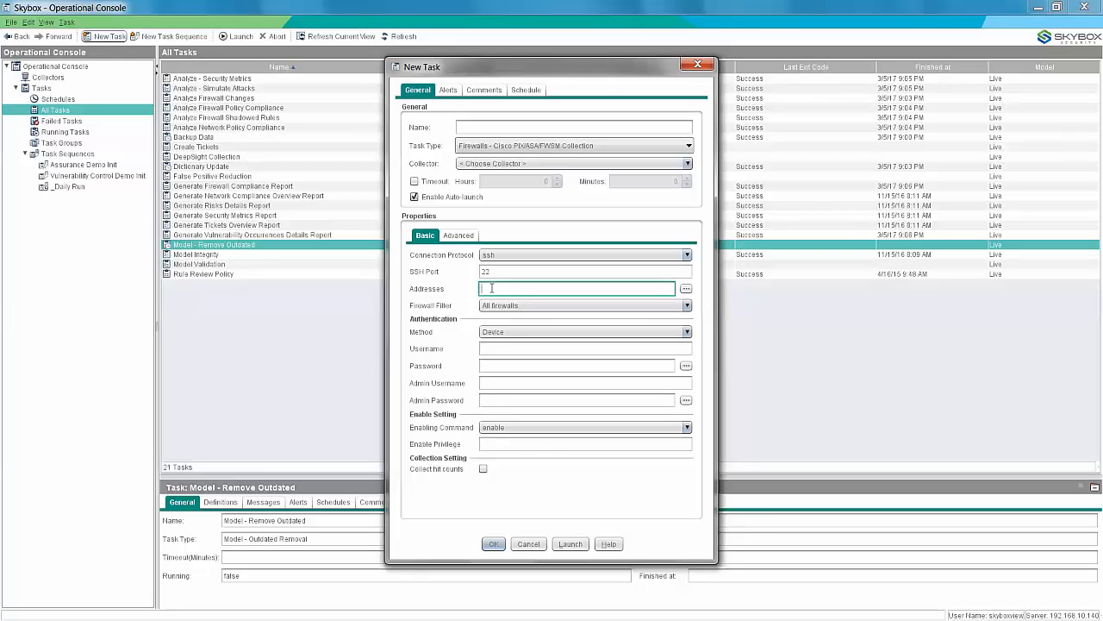
text(192.168.1.250)
click(487, 348)
text(admin)
key(Tab)
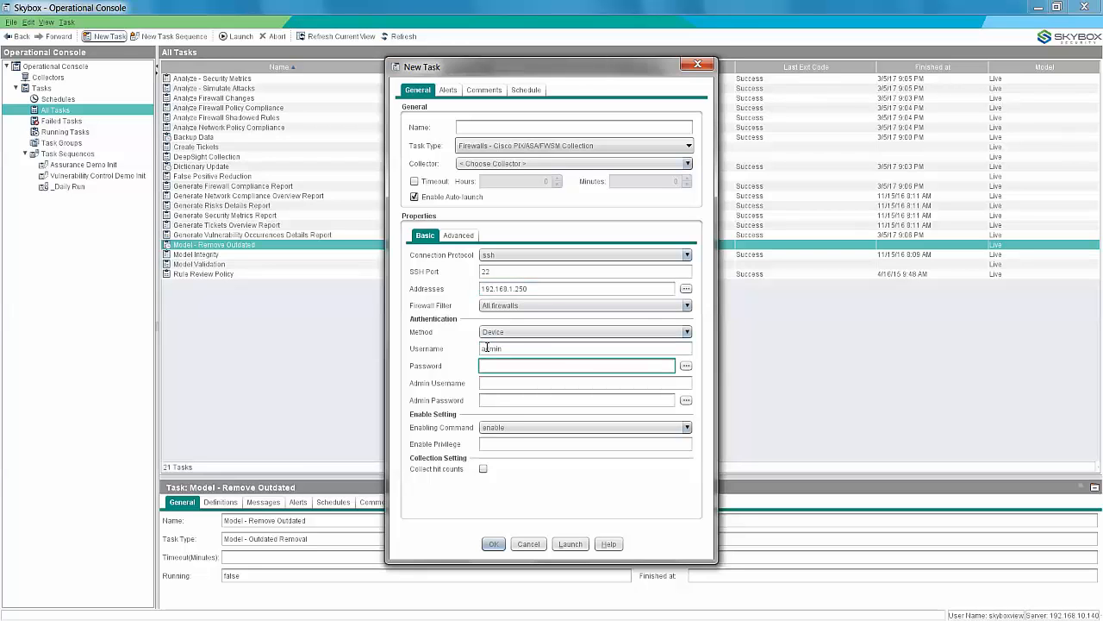
Enter and confirm the device login password for the collection task.
click(687, 365)
text(******)
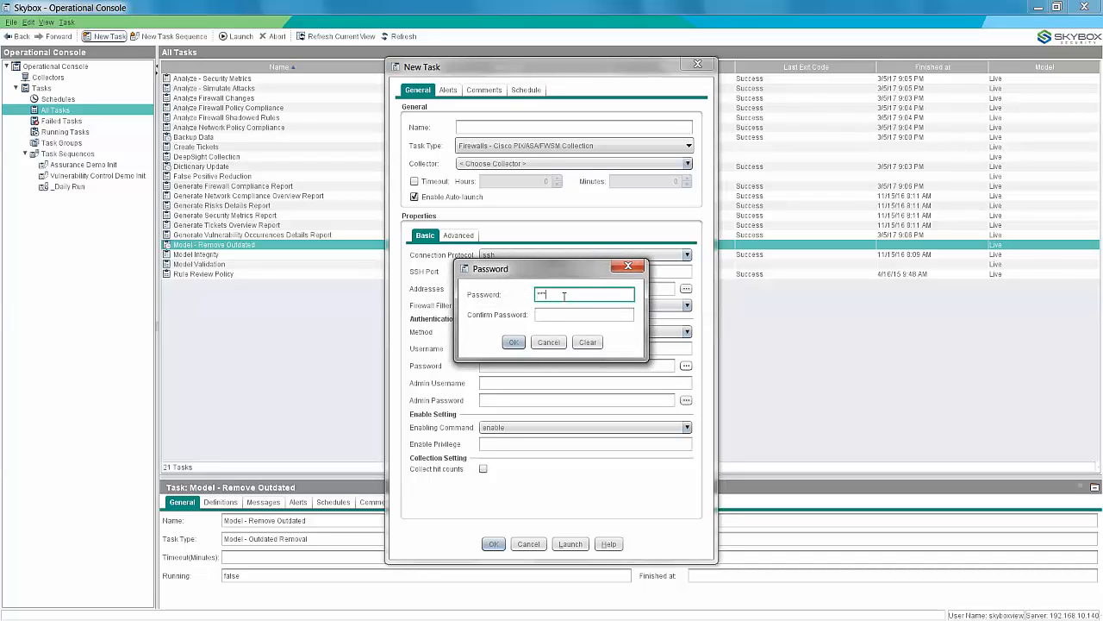
click(563, 313)
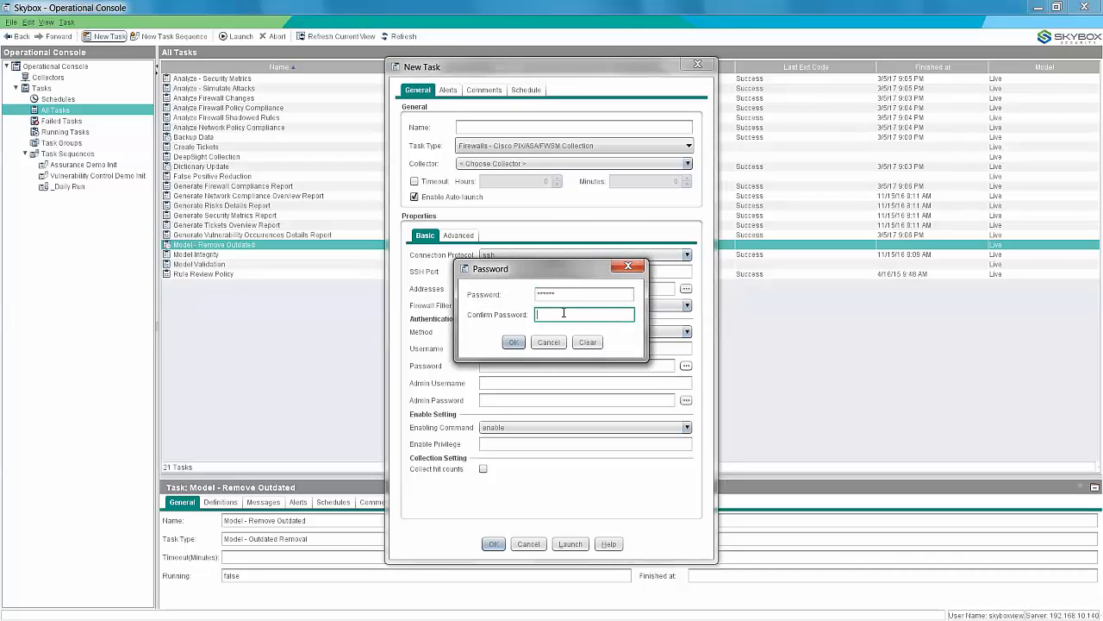
text(******)
click(514, 342)
Set the admin username to admin, and enter and confirm the admin password.
click(507, 387)
text(admin)
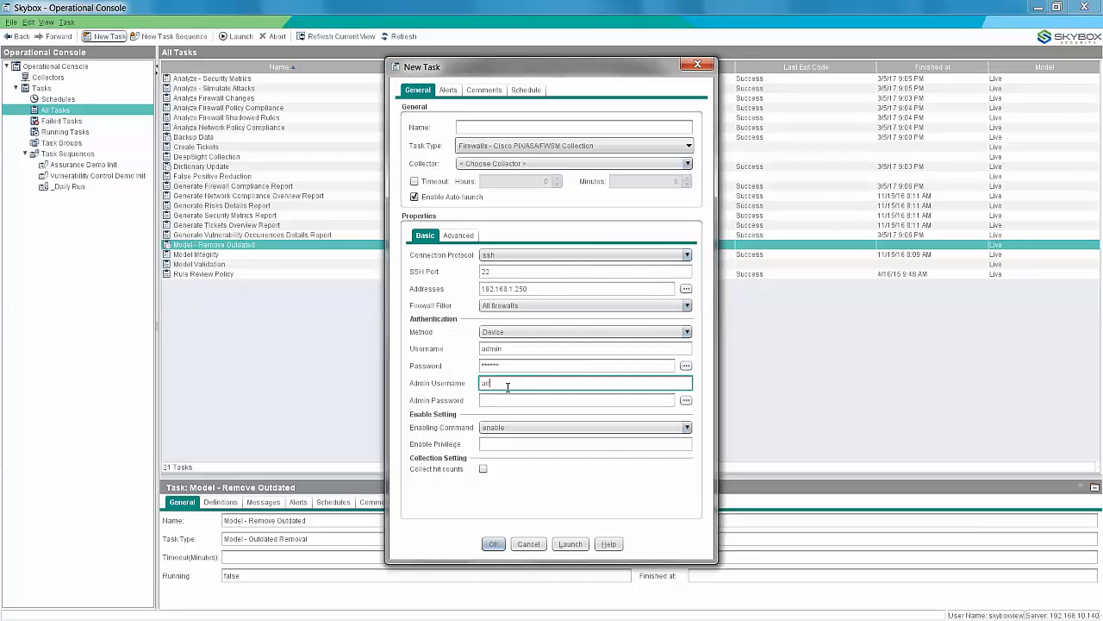
click(501, 401)
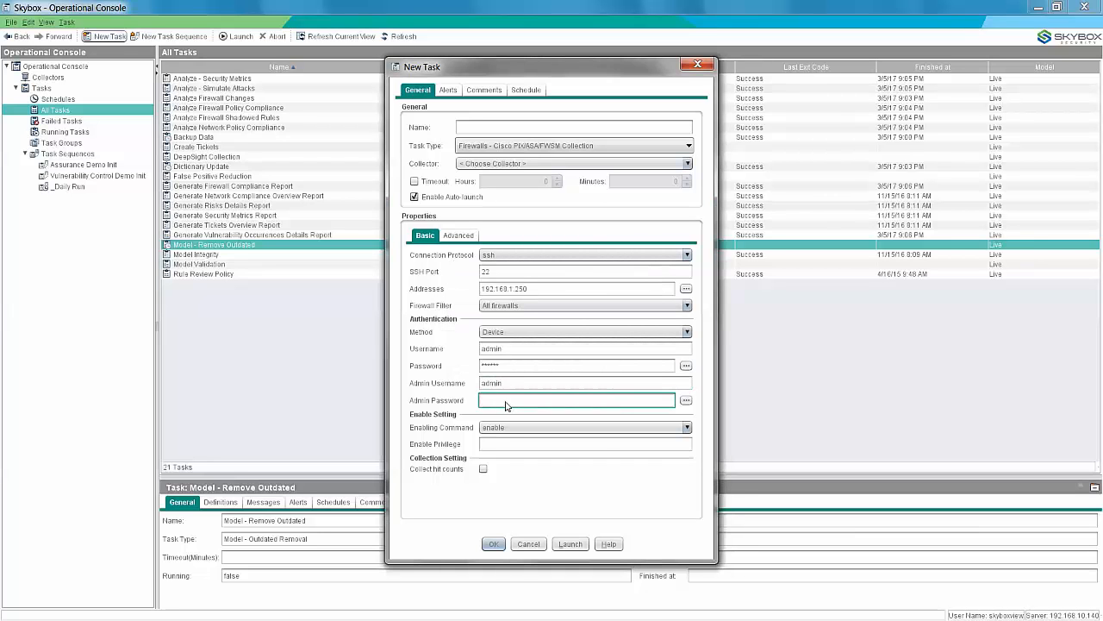
click(686, 401)
text(******)
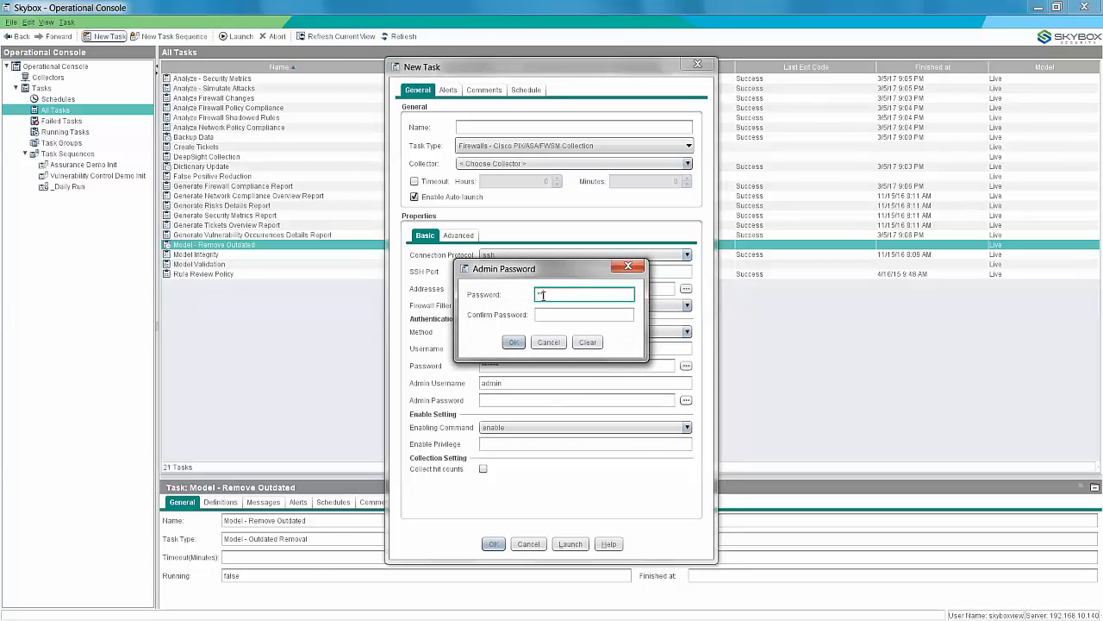
click(543, 314)
text(******)
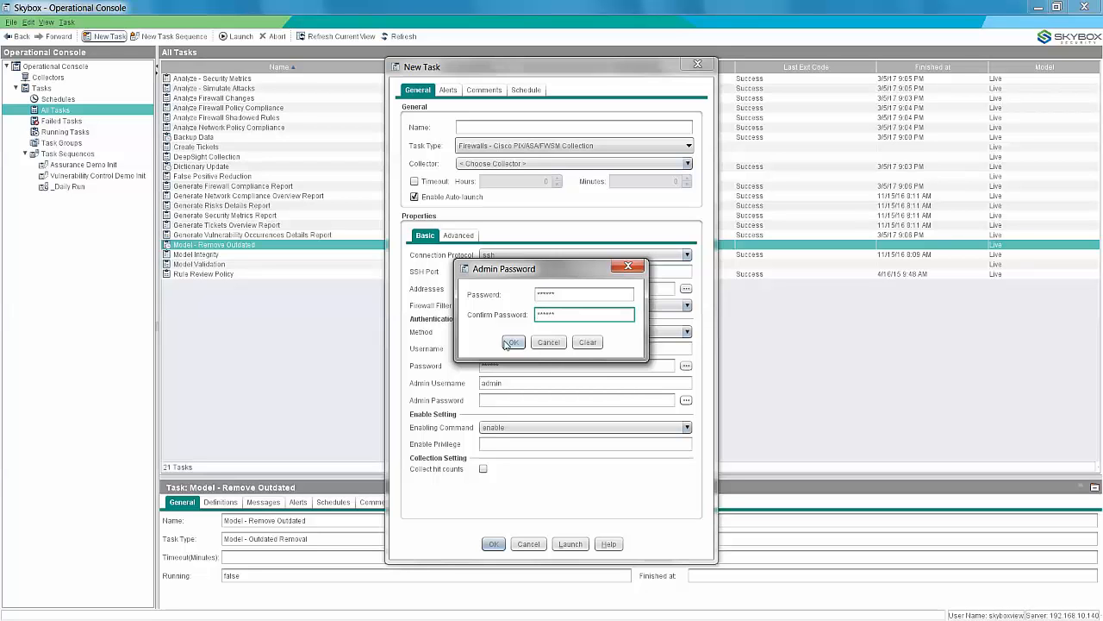
click(512, 343)
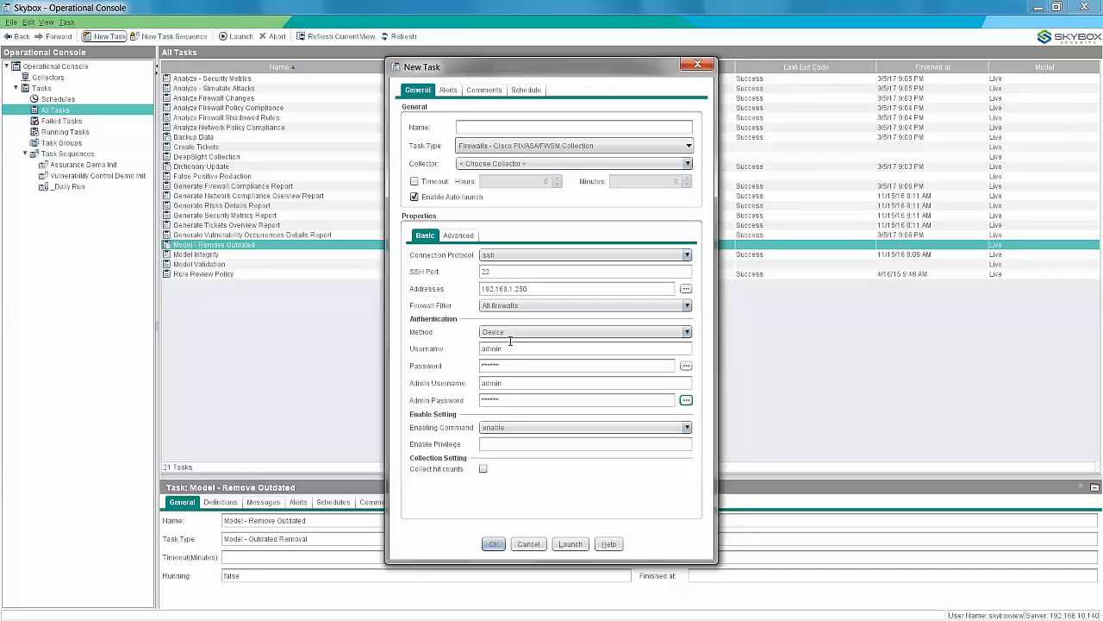
Assign the Default Collector to the task and name it Import Cisco Firewall.
click(506, 168)
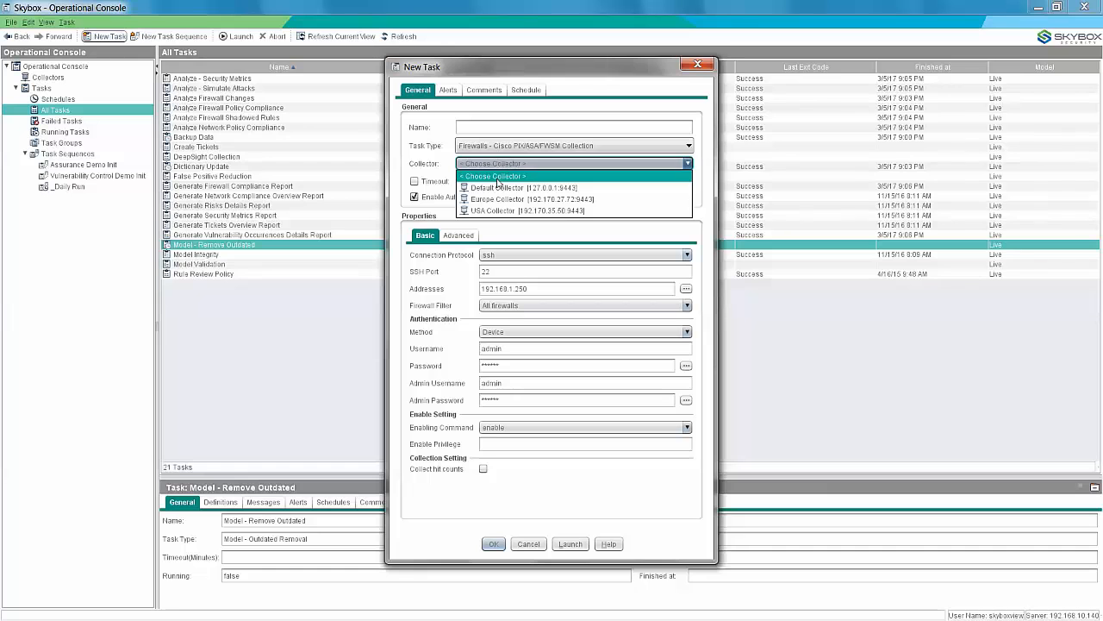
click(497, 187)
click(482, 127)
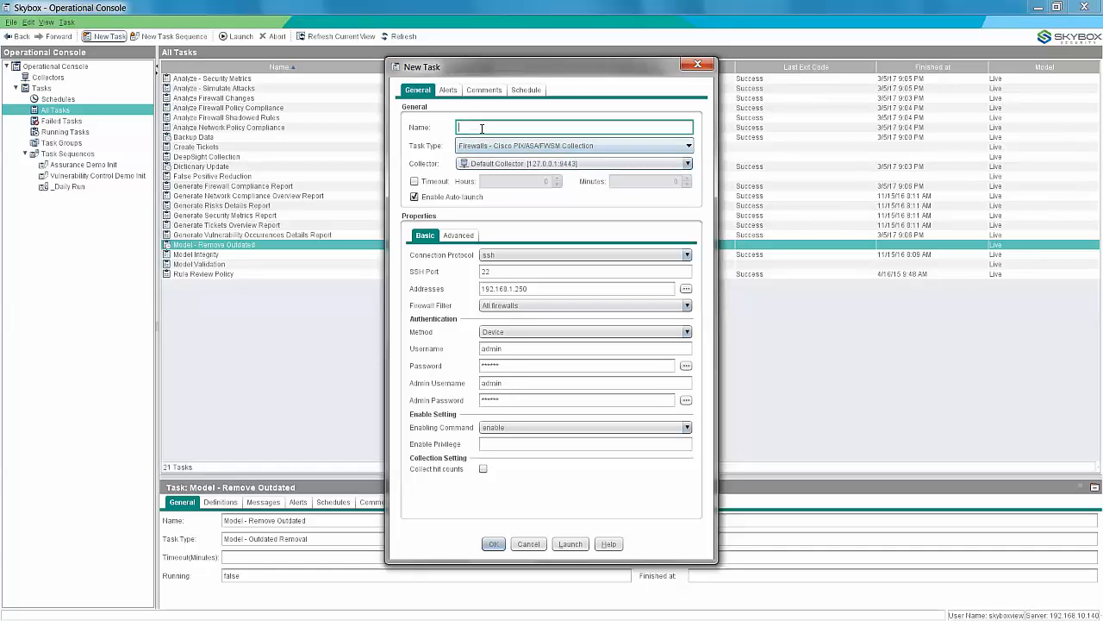
text(import Cisco Firewall)
Review the advanced collection properties and save the new Import Cisco Firewall task.
click(450, 240)
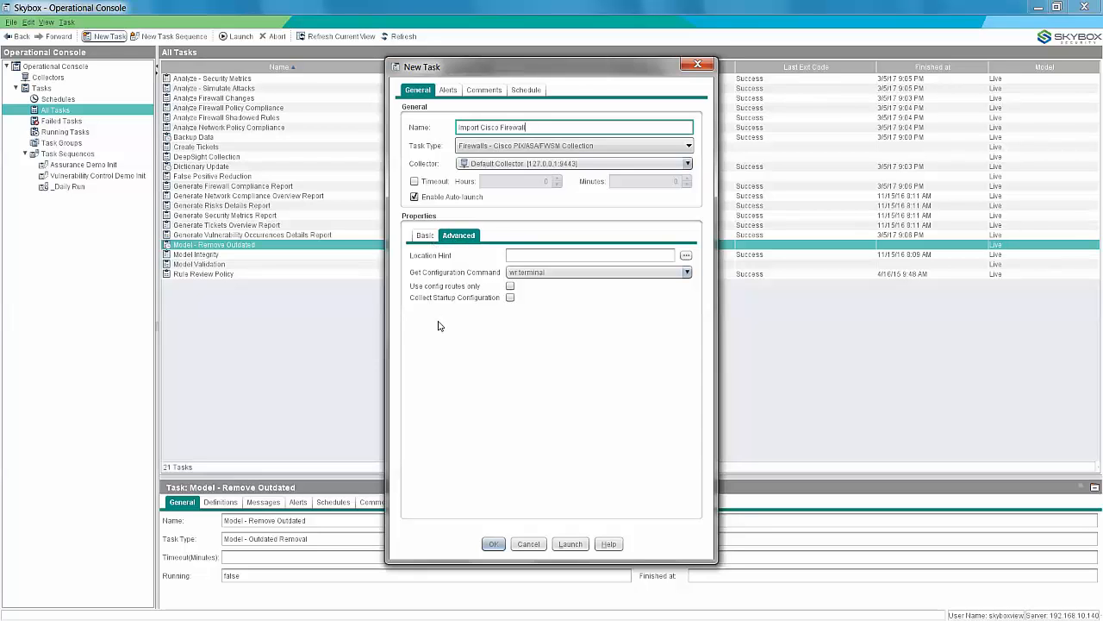
click(426, 237)
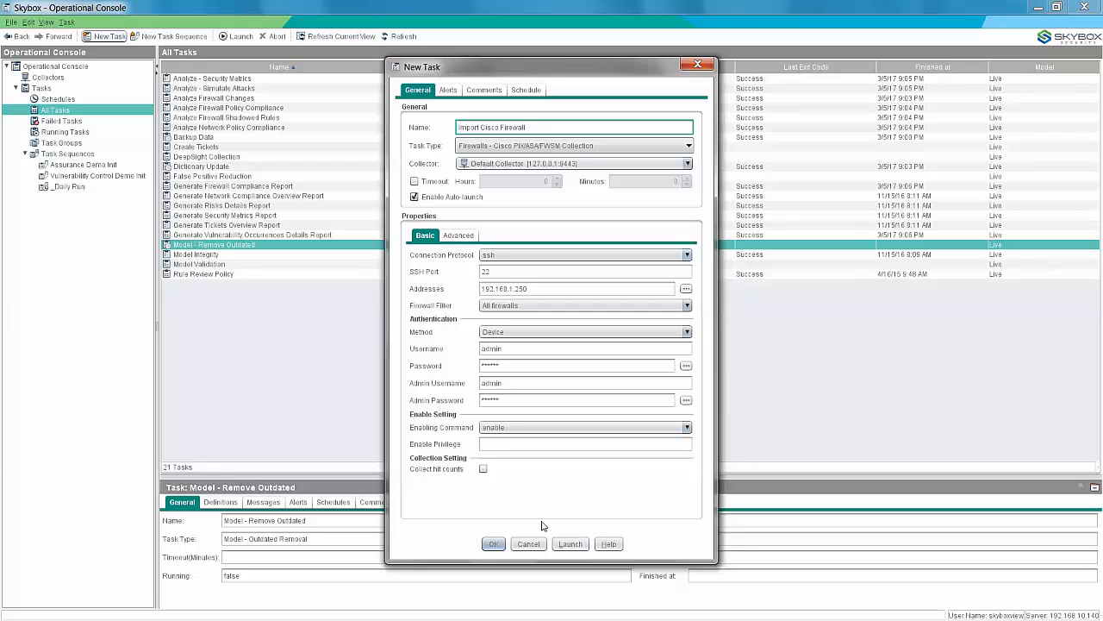
click(493, 546)
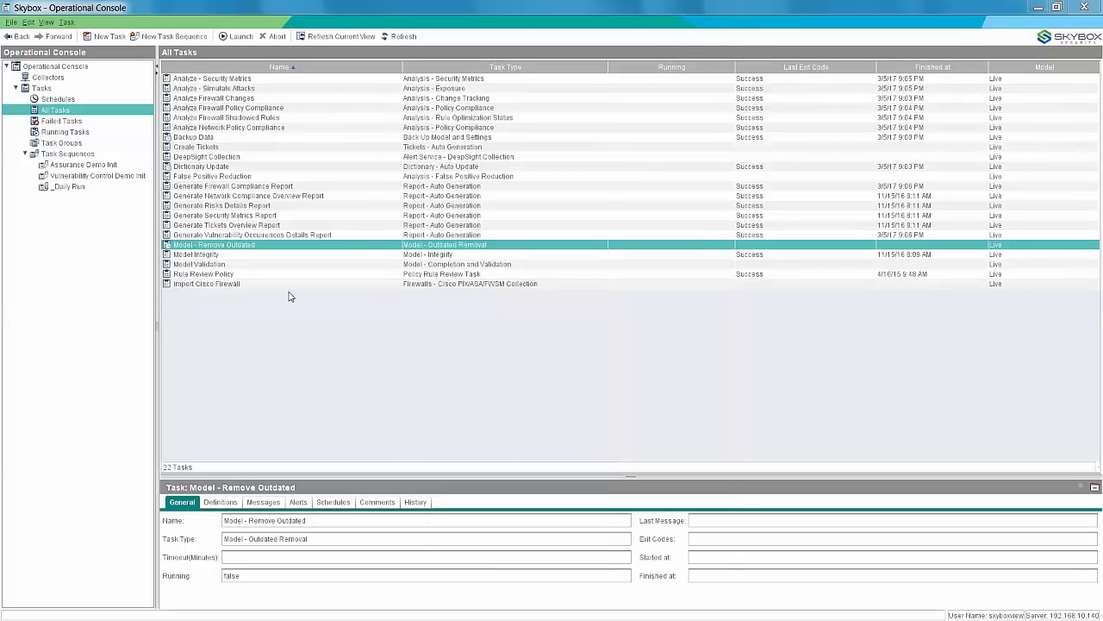
Show the output messages of the Import Cisco Firewall task in an enlarged details area.
click(228, 285)
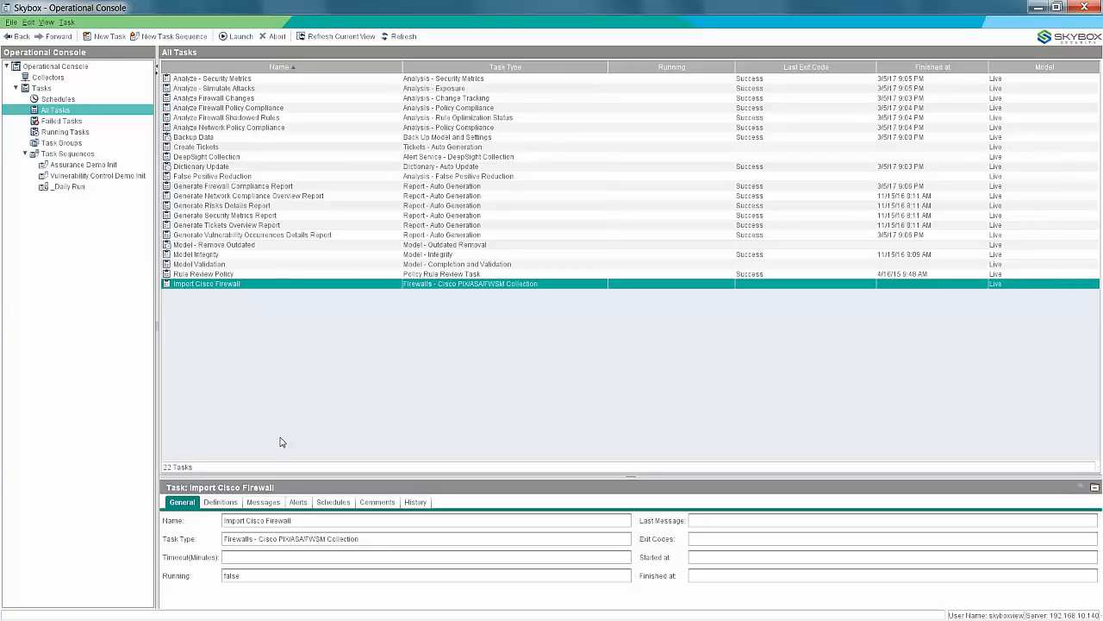
click(258, 506)
drag(264, 476, 266, 422)
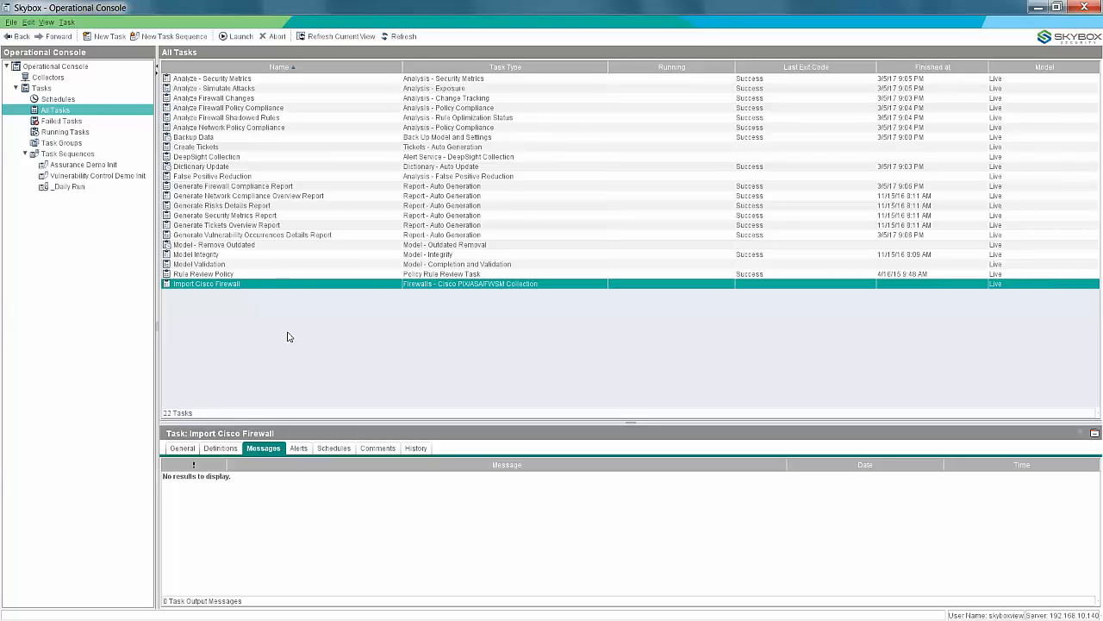
Open the properties of the _Daily Run task sequence.
click(69, 187)
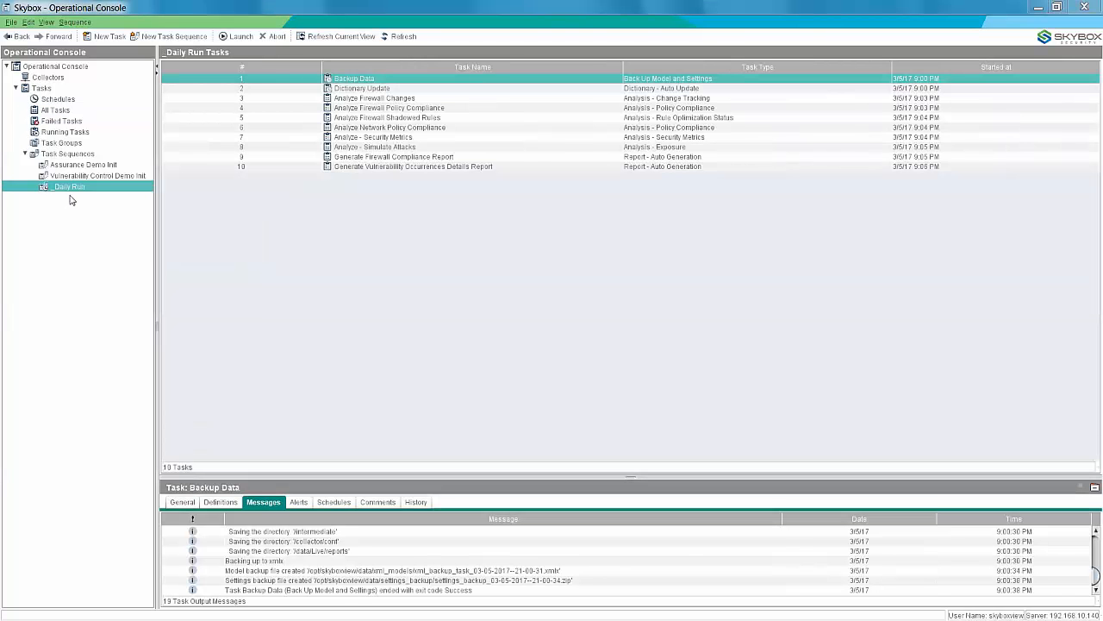
right_click(70, 189)
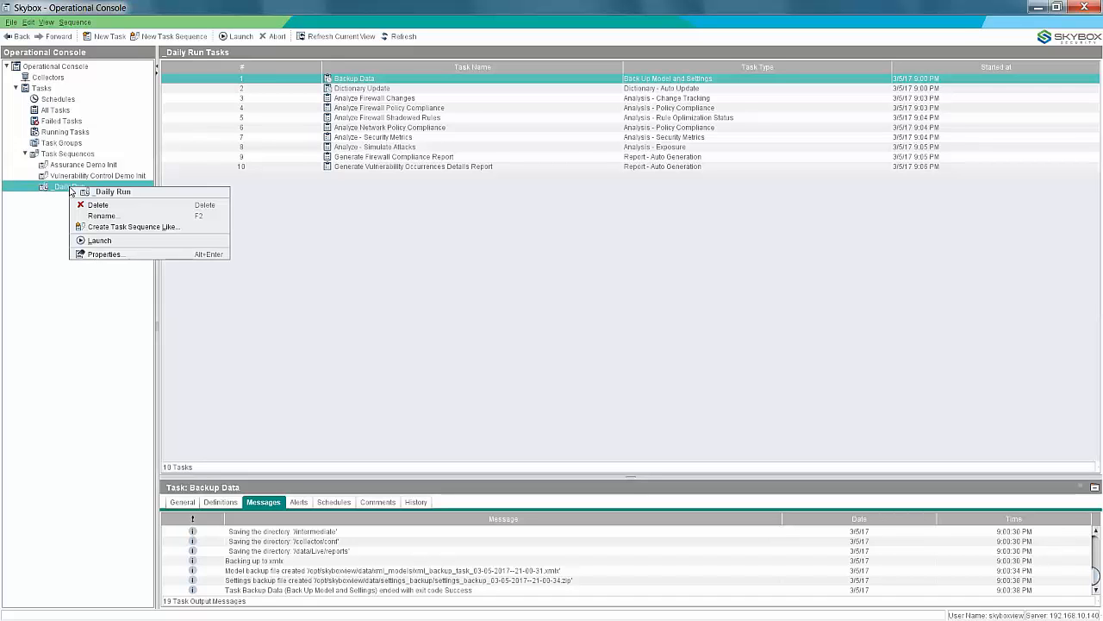
click(105, 254)
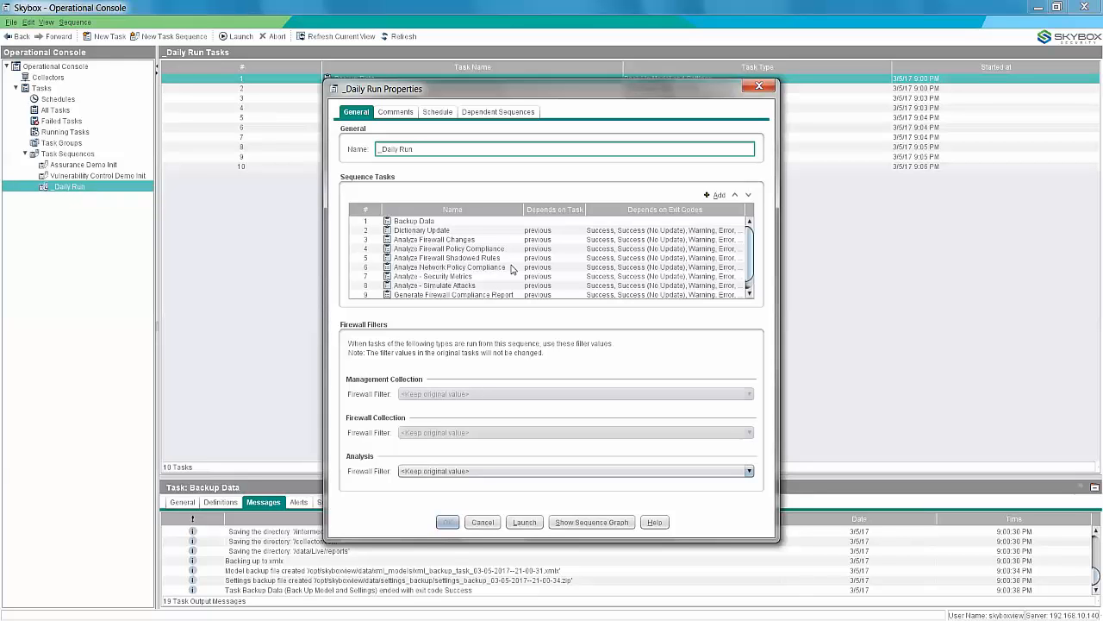
Add the Import Cisco Firewall task to the _Daily Run sequence, keeping its dependency on the previous task.
click(717, 195)
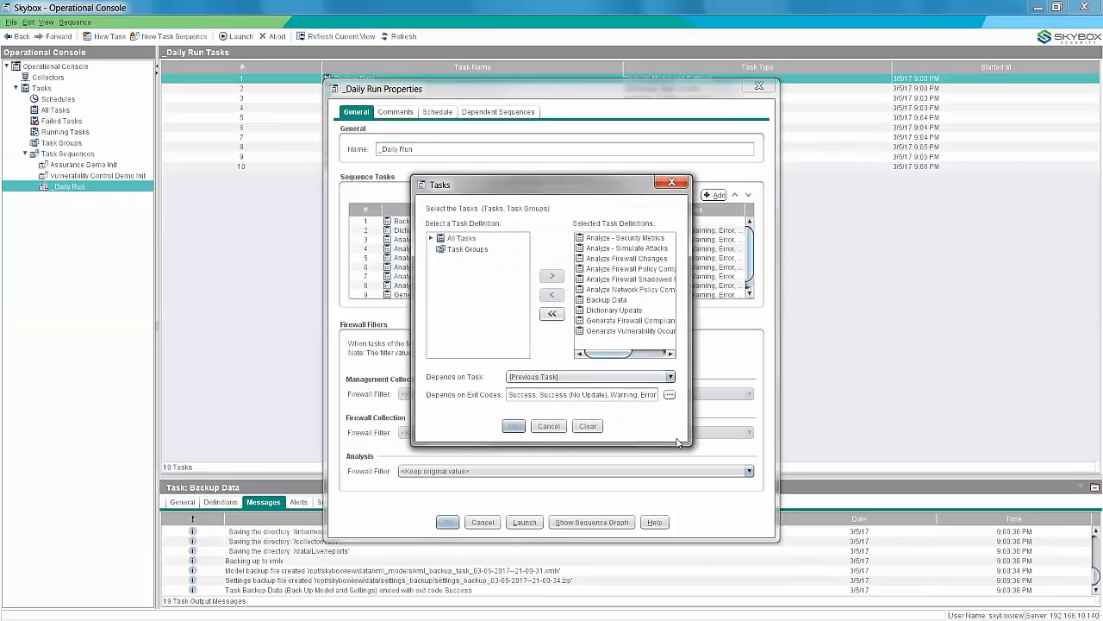
drag(690, 444, 860, 428)
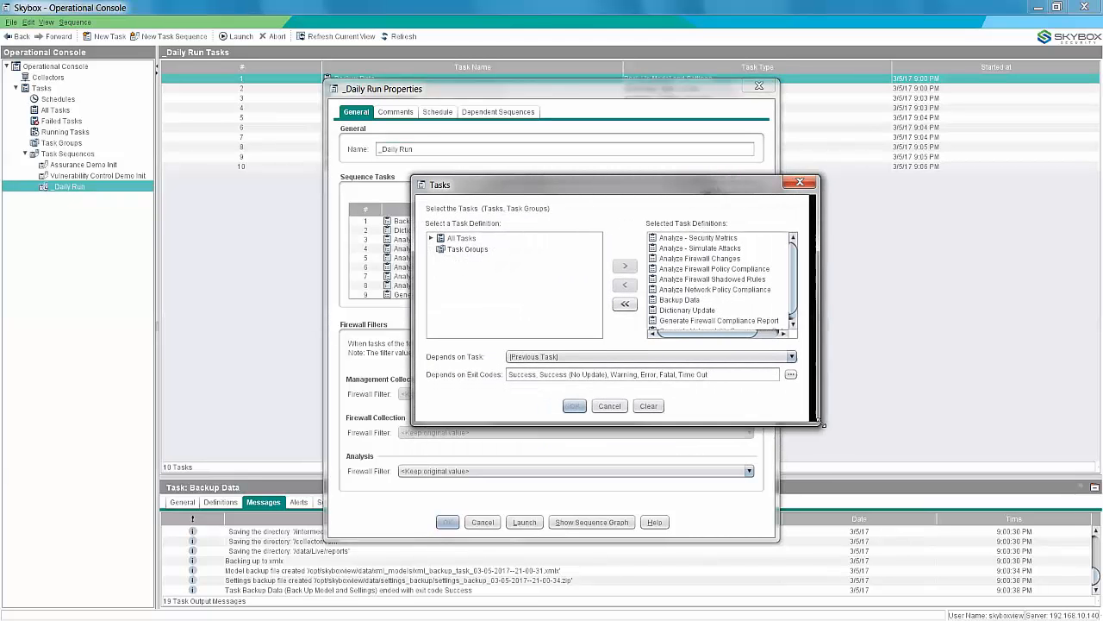
click(432, 239)
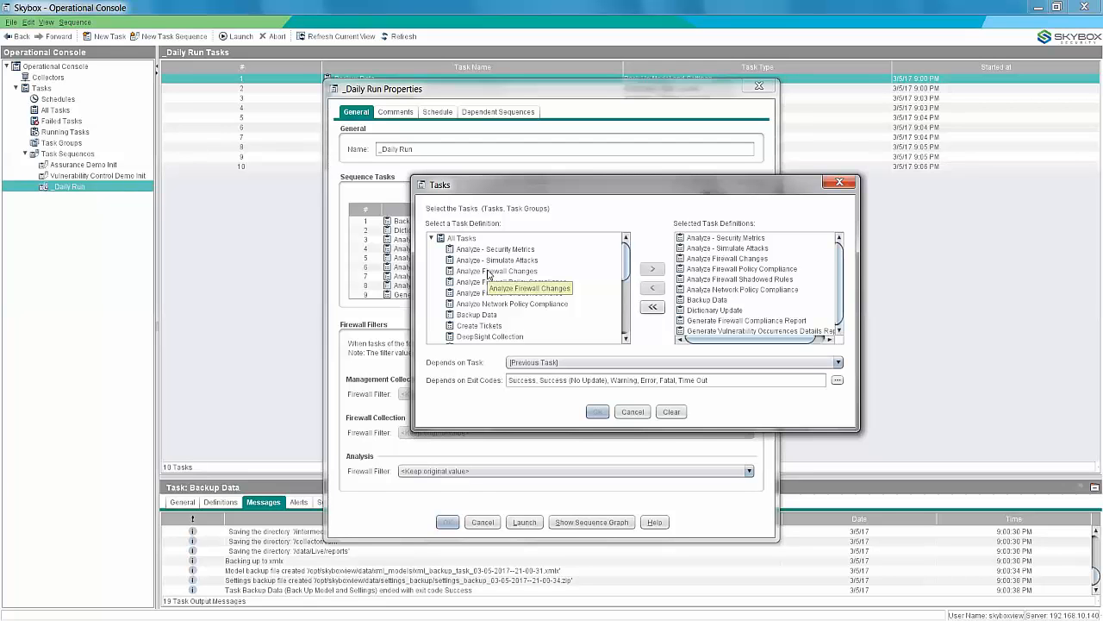
drag(627, 258, 636, 304)
click(504, 314)
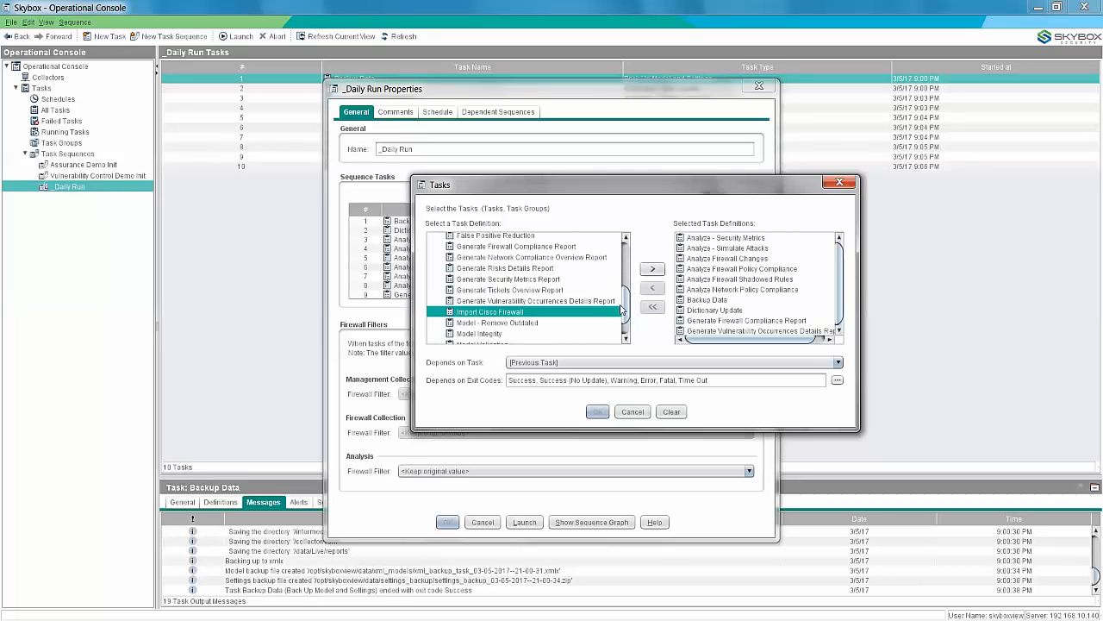
click(652, 269)
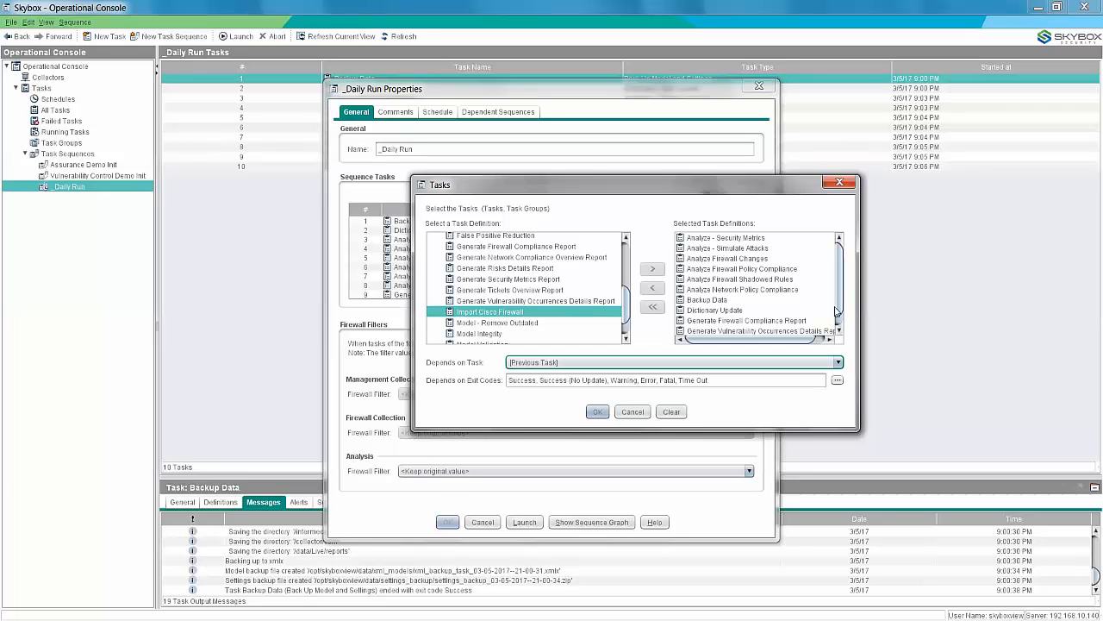
scroll(837, 306, down, 1)
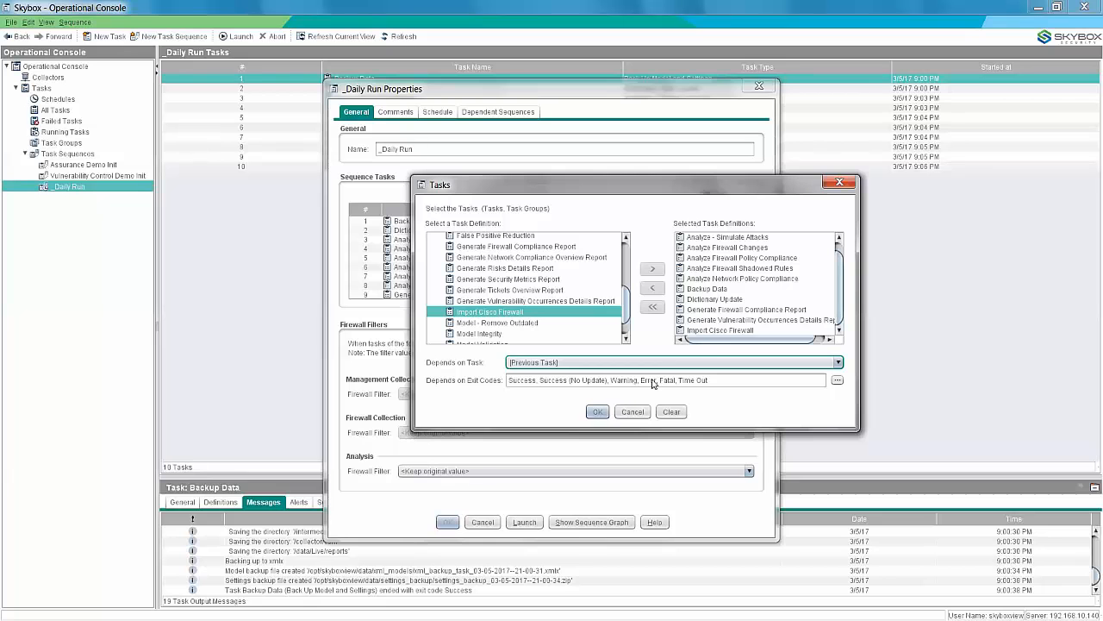
click(706, 331)
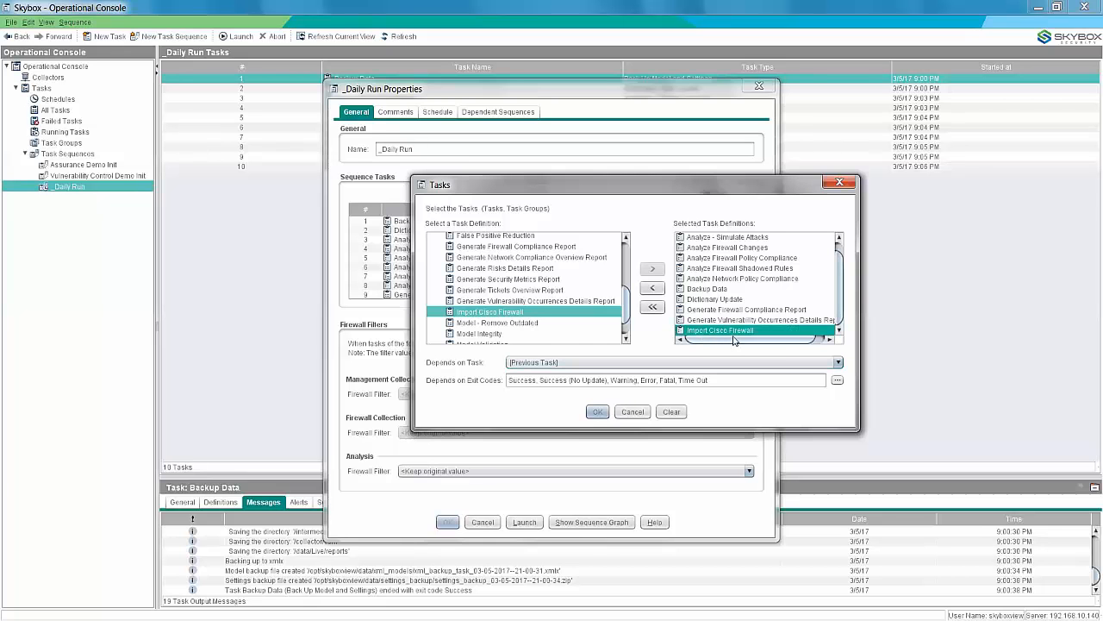
click(598, 412)
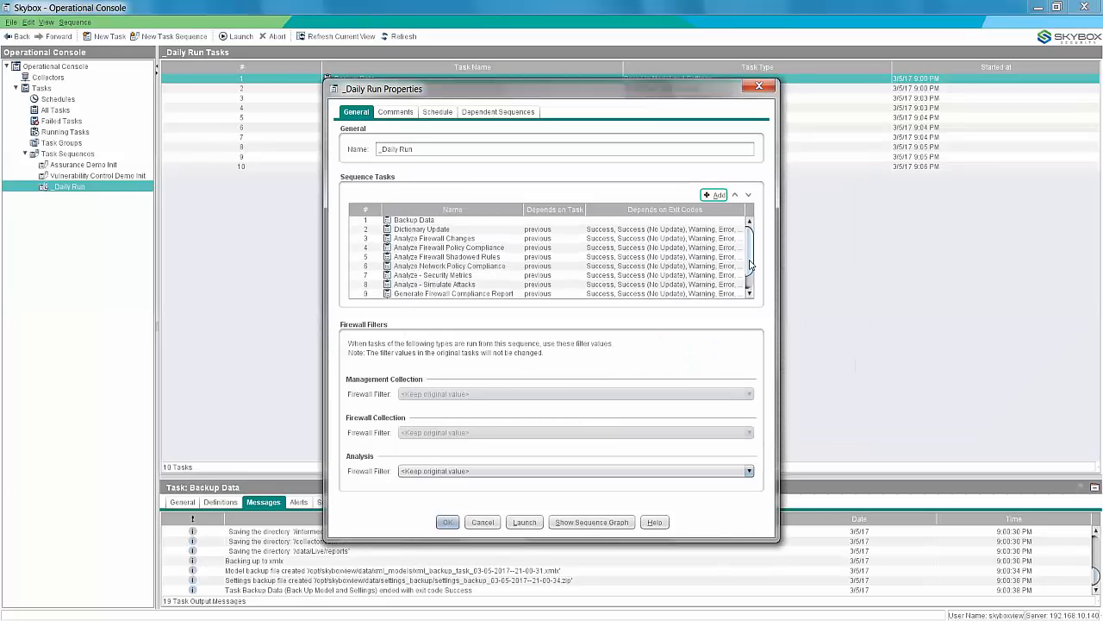
Move Import Cisco Firewall up to position 3 in the sequence, directly before Analyze Firewall Changes.
scroll(750, 265, down, 1)
click(436, 294)
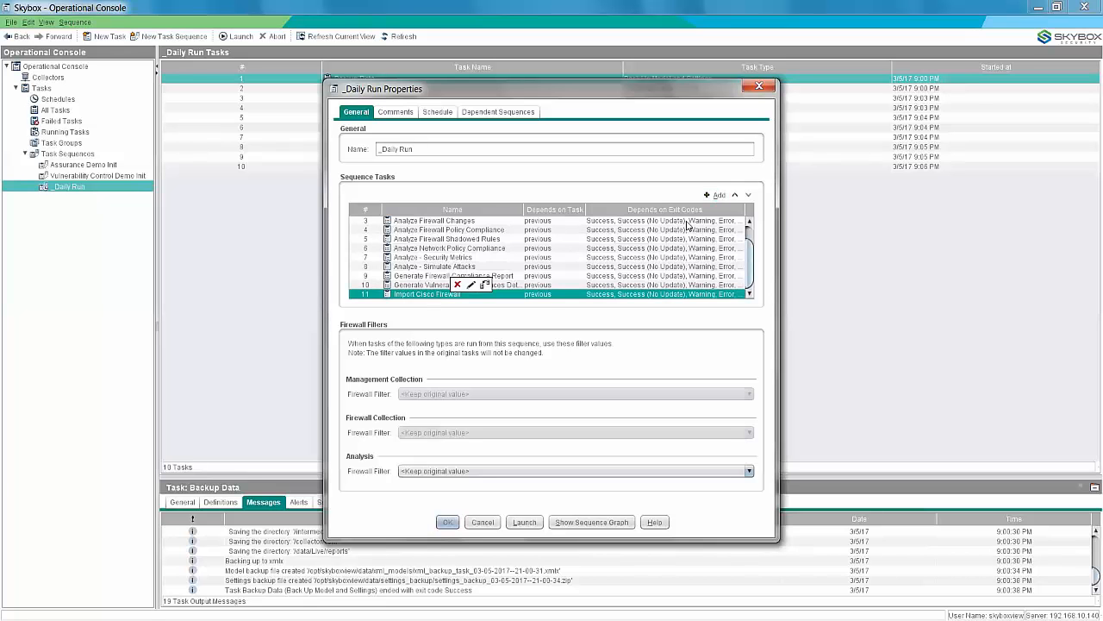
click(735, 196)
click(734, 195)
click(734, 196)
click(734, 196)
click(734, 196)
click(735, 196)
click(735, 196)
click(735, 196)
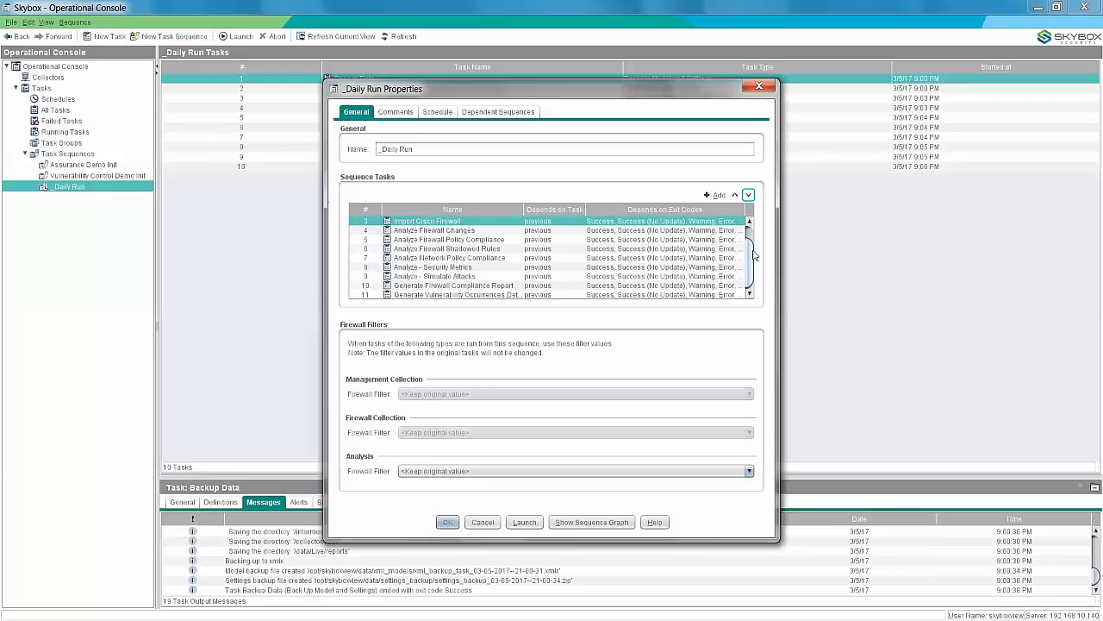
Check the task order from the start of the _Daily Run sequence and save the sequence changes.
scroll(752, 255, up, 1)
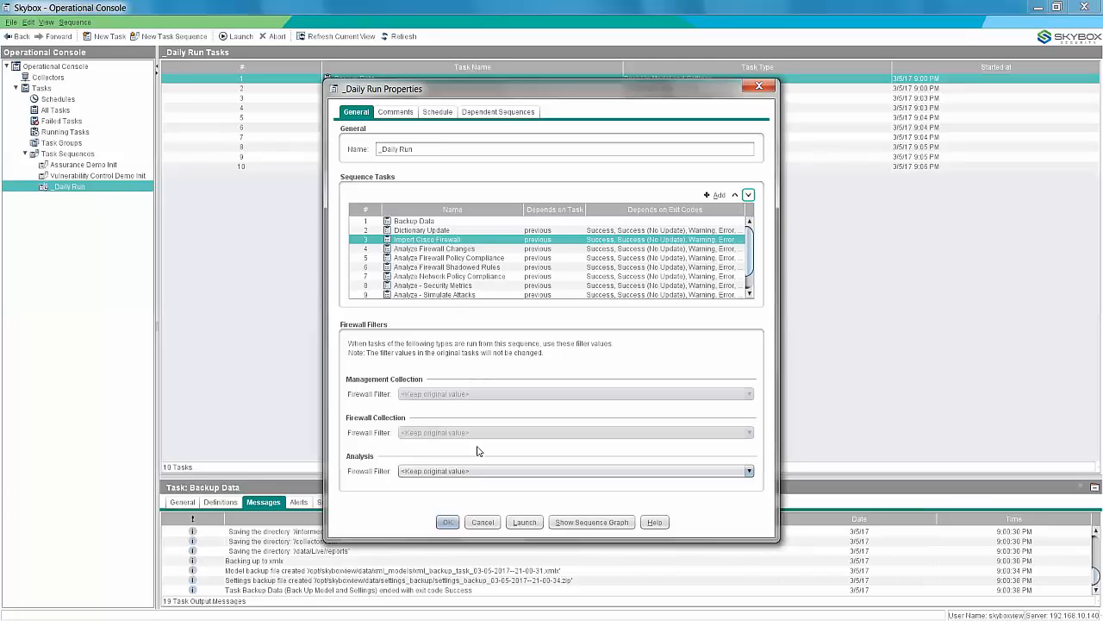
click(447, 523)
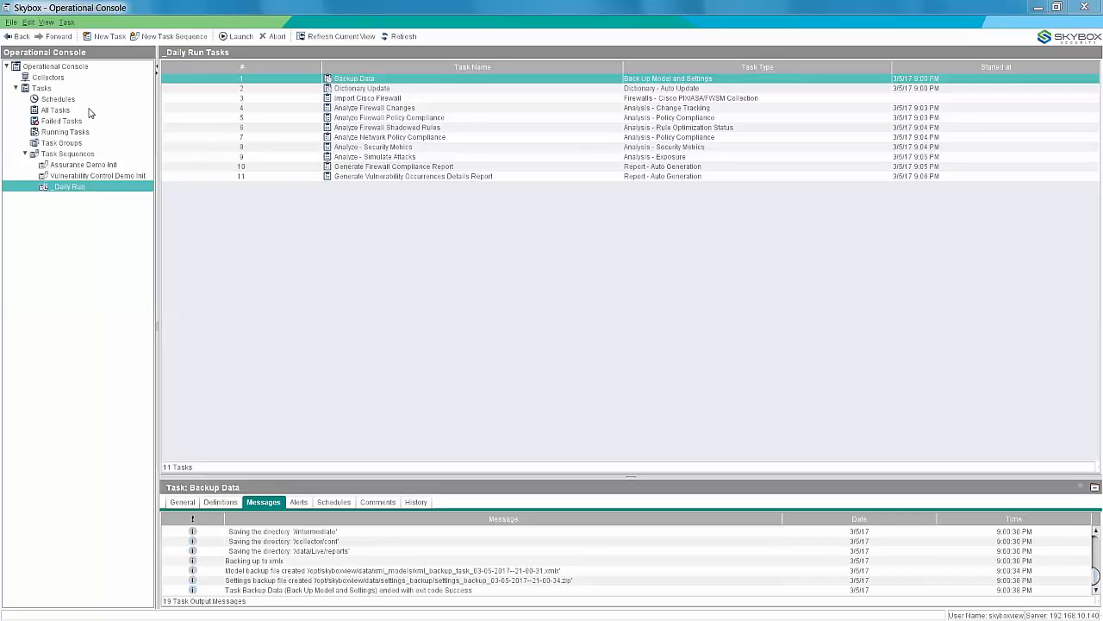
Review the schedule in the _Daily Run sequence's properties and close them without making changes.
right_click(72, 190)
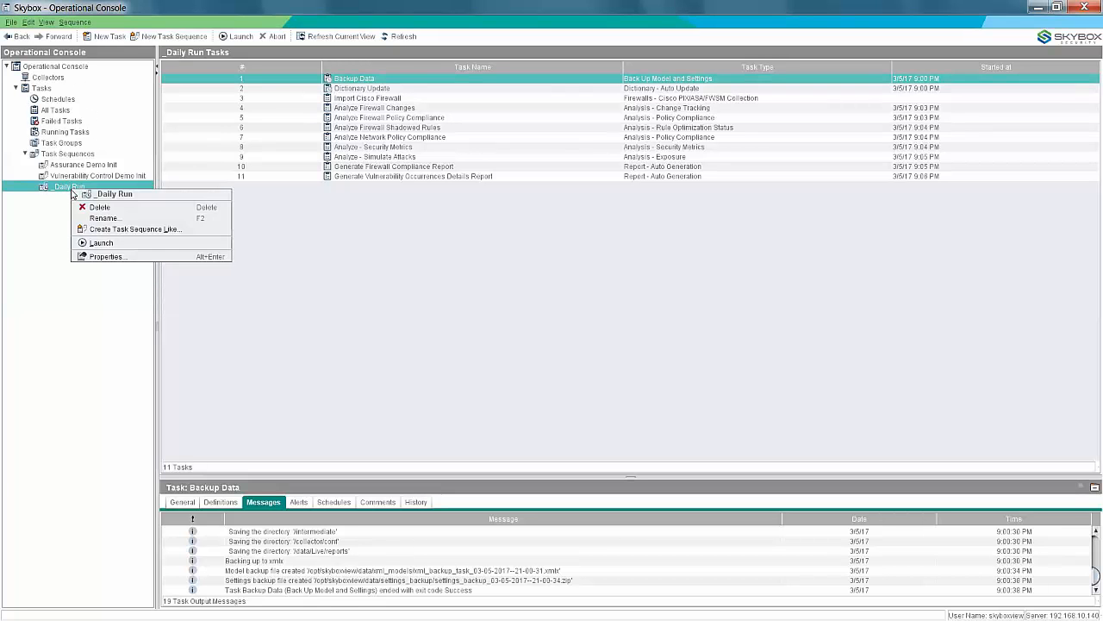
click(103, 257)
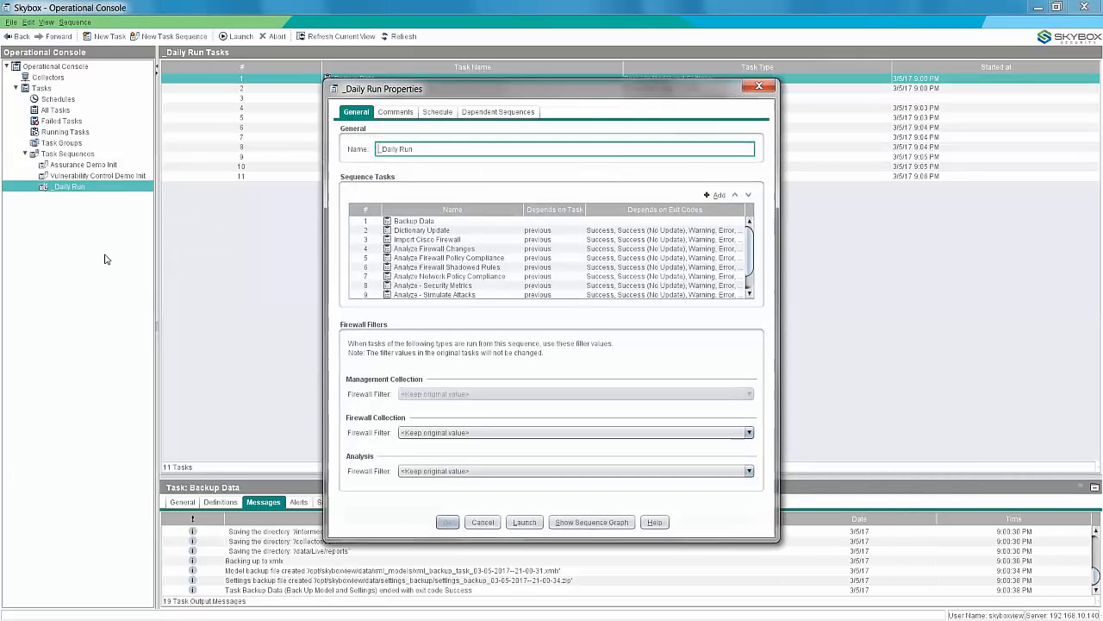
click(446, 113)
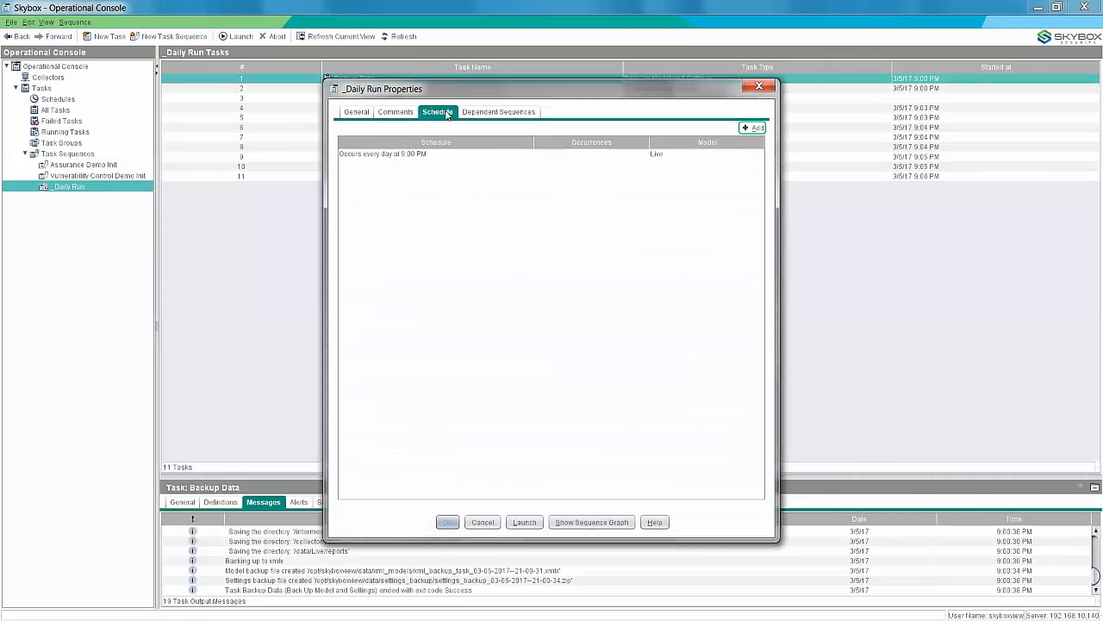
click(361, 156)
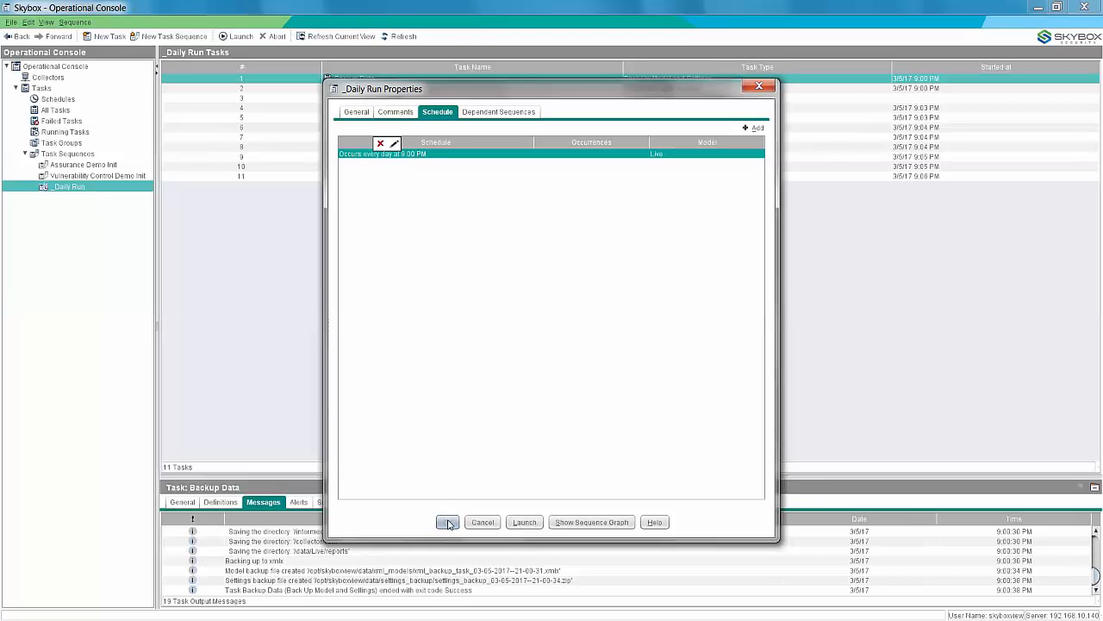
click(482, 522)
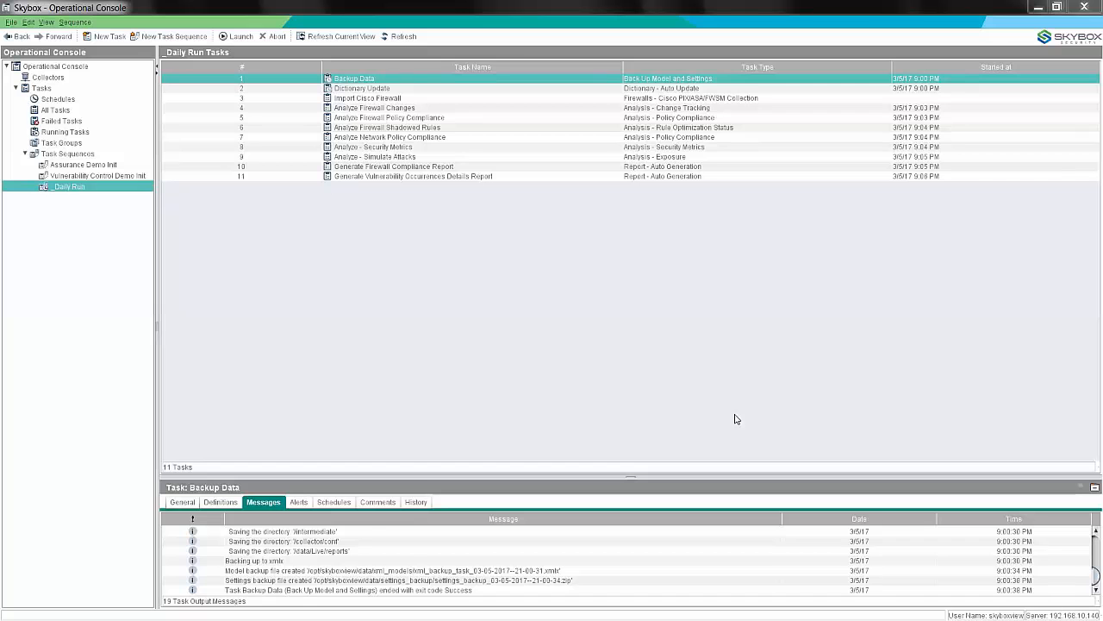